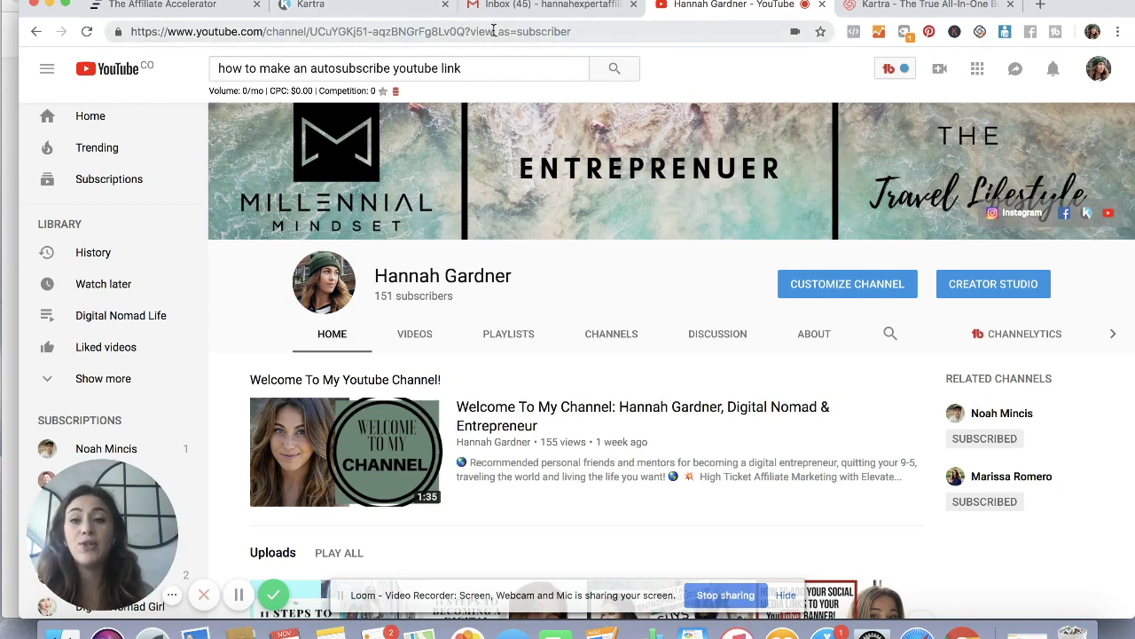
Copy the channel page's subscriber-view web address from the address bar
{"action": "scroll", "coordinate": [598, 329], "scroll_direction": "down", "scroll_amount": 3}
{"action": "scroll", "coordinate": [598, 329], "scroll_direction": "up", "scroll_amount": 3}
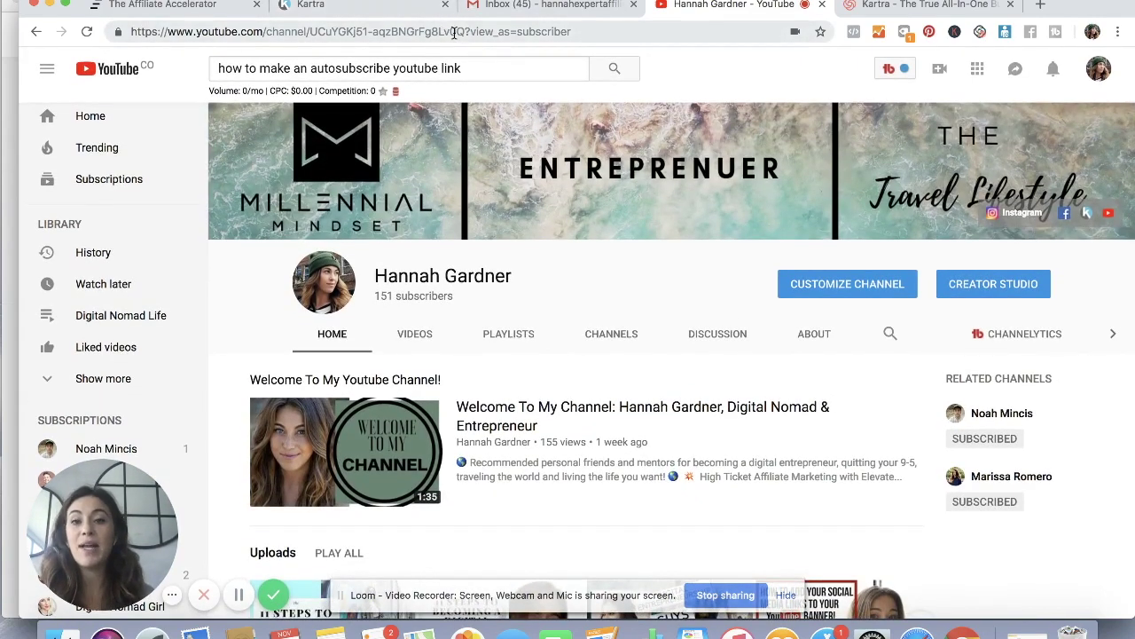
{"action": "left_click", "coordinate": [454, 33]}
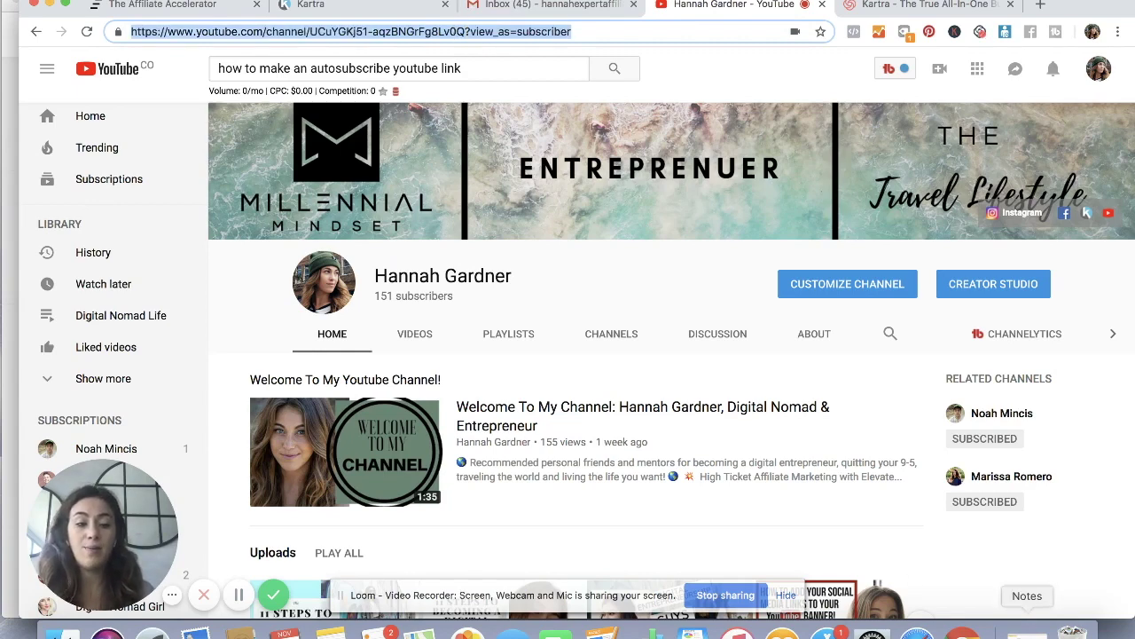
{"action": "left_click", "coordinate": [1028, 630]}
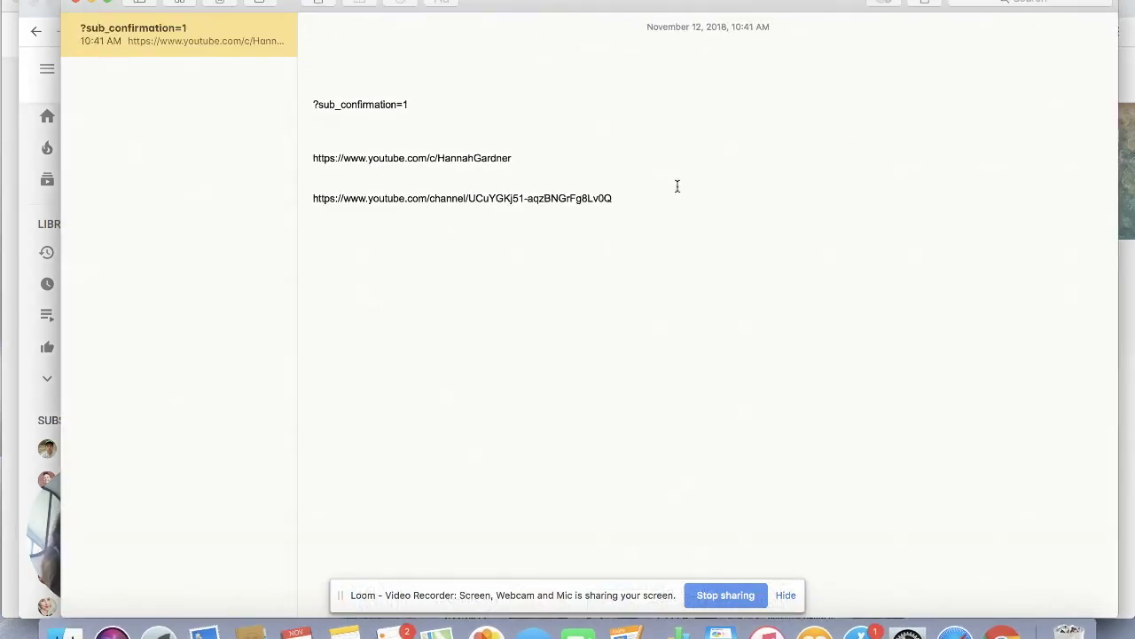
Paste the channel address as a new note line and delete its ?view_as=subscriber ending
{"action": "left_click_drag", "start_coordinate": [674, 8], "coordinate": [763, 8]}
{"action": "left_click", "coordinate": [628, 236]}
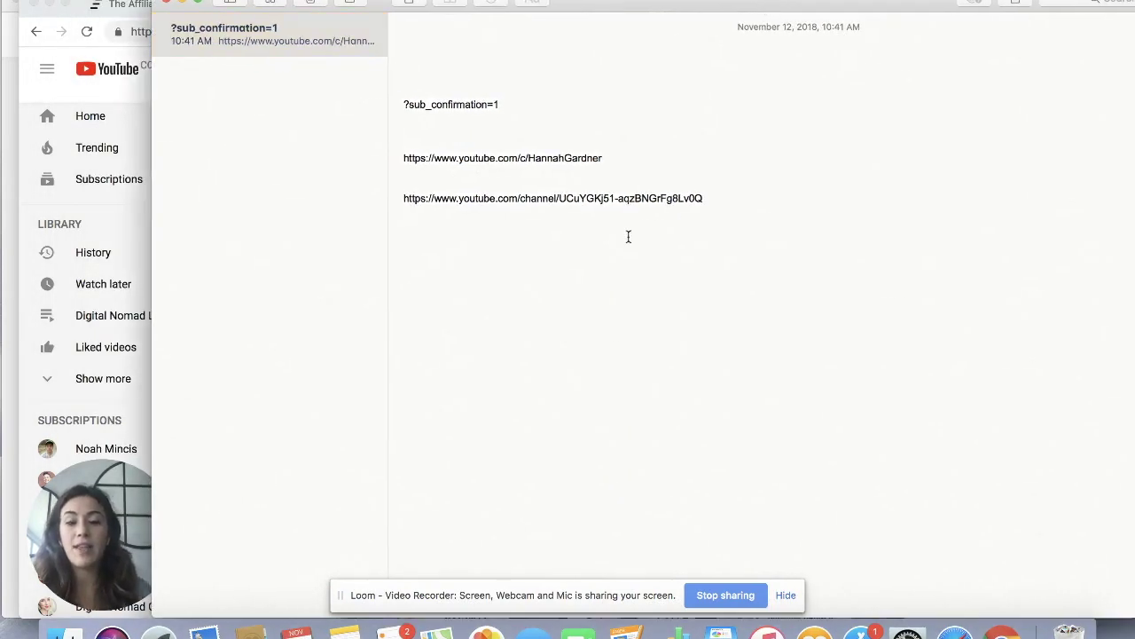
{"action": "type", "text": "https://www.youtube.com/channel/UCuYGKj51-aqzBNGrFg8Lv0Q?view_as=subscriber"}
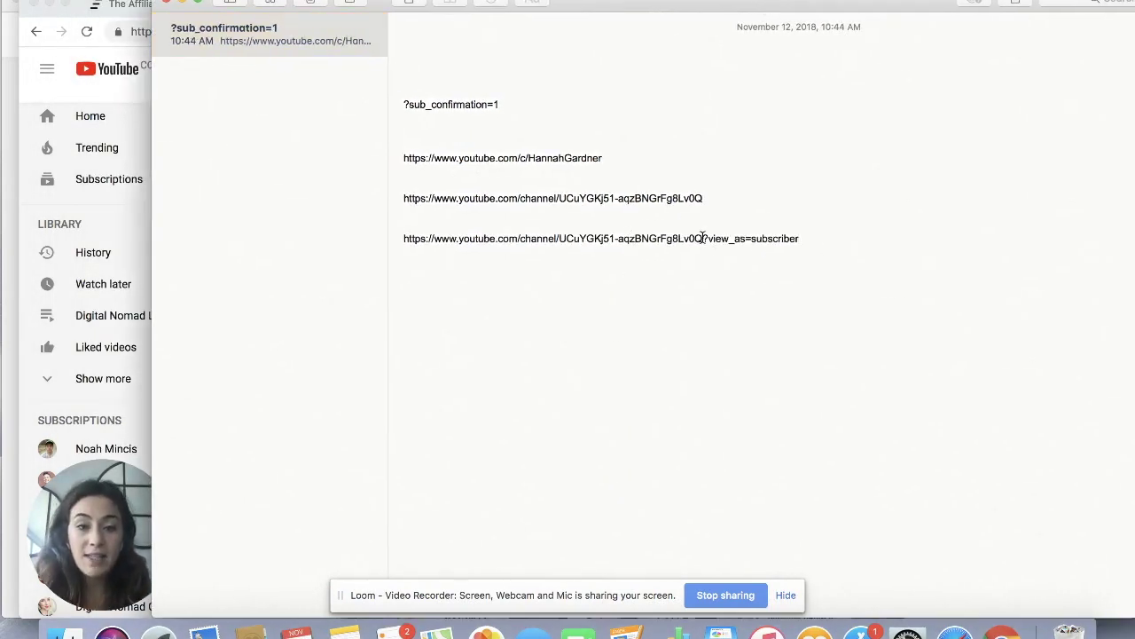
{"action": "left_click_drag", "start_coordinate": [703, 237], "coordinate": [791, 248]}
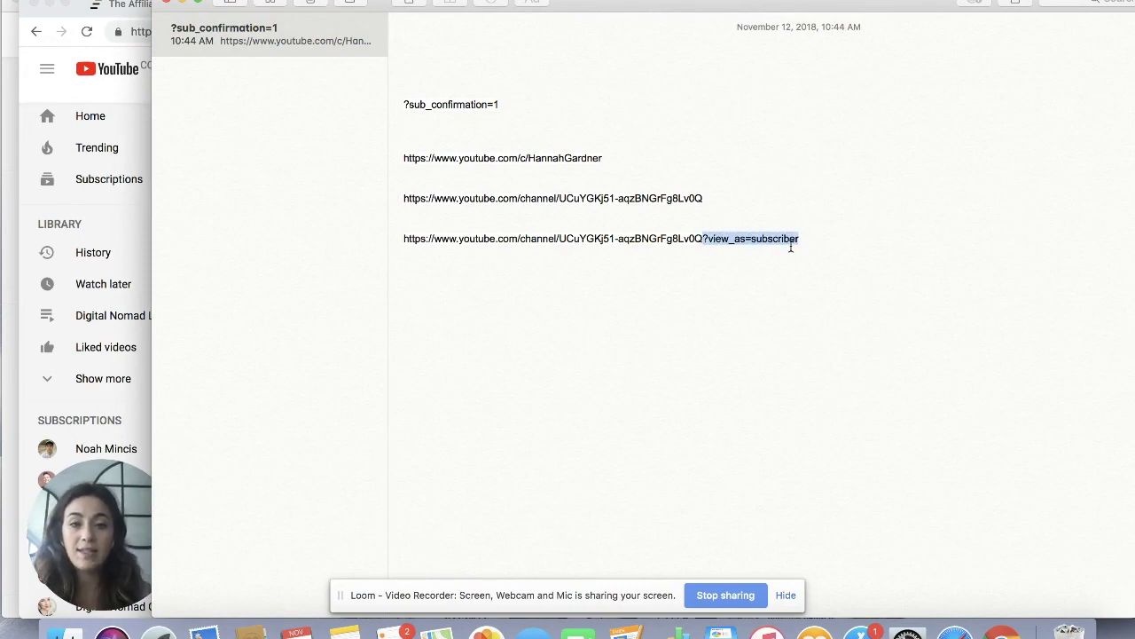
{"action": "key", "text": "BackSpace"}
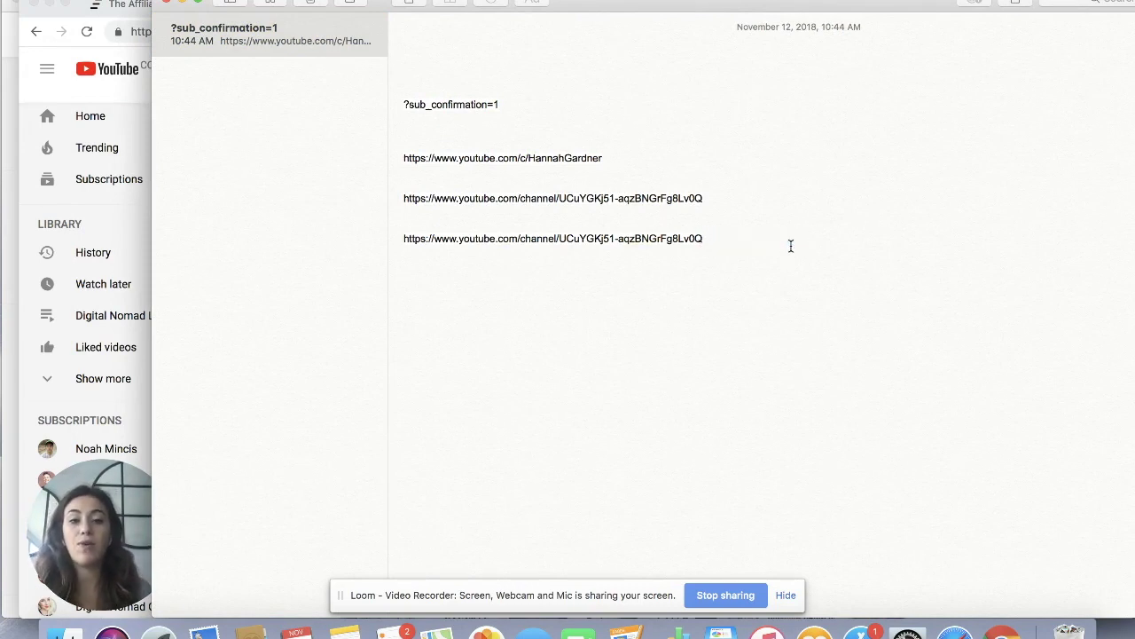
Append ?sub_confirmation=1 to the new link and copy the finished line
{"action": "left_click_drag", "start_coordinate": [502, 103], "coordinate": [402, 99]}
{"action": "key", "text": "super+c"}
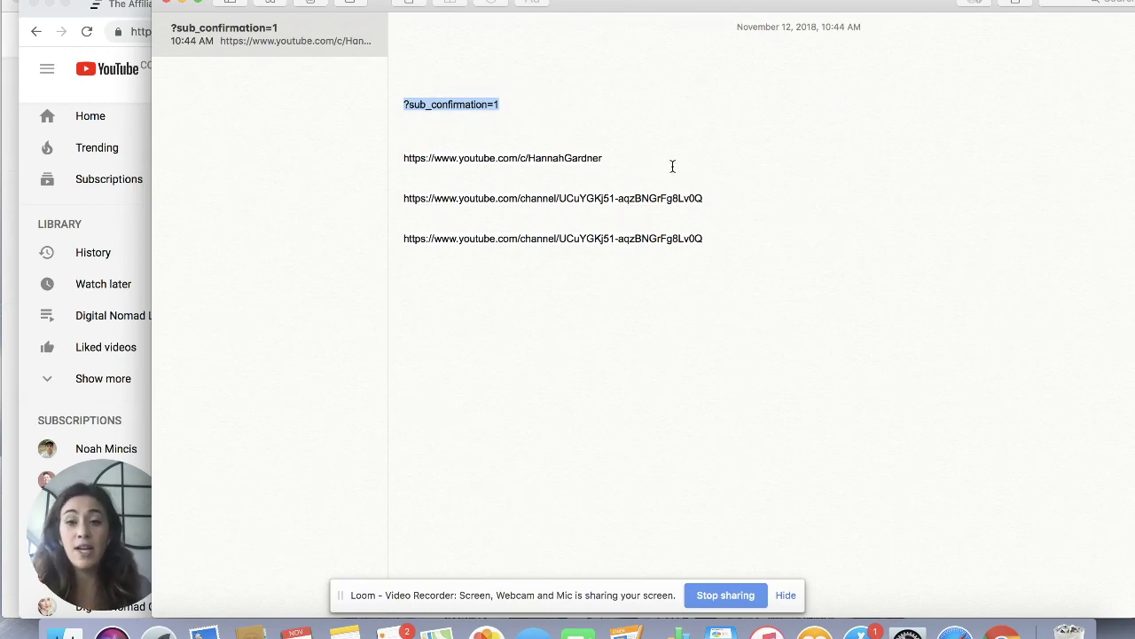
{"action": "left_click", "coordinate": [735, 237]}
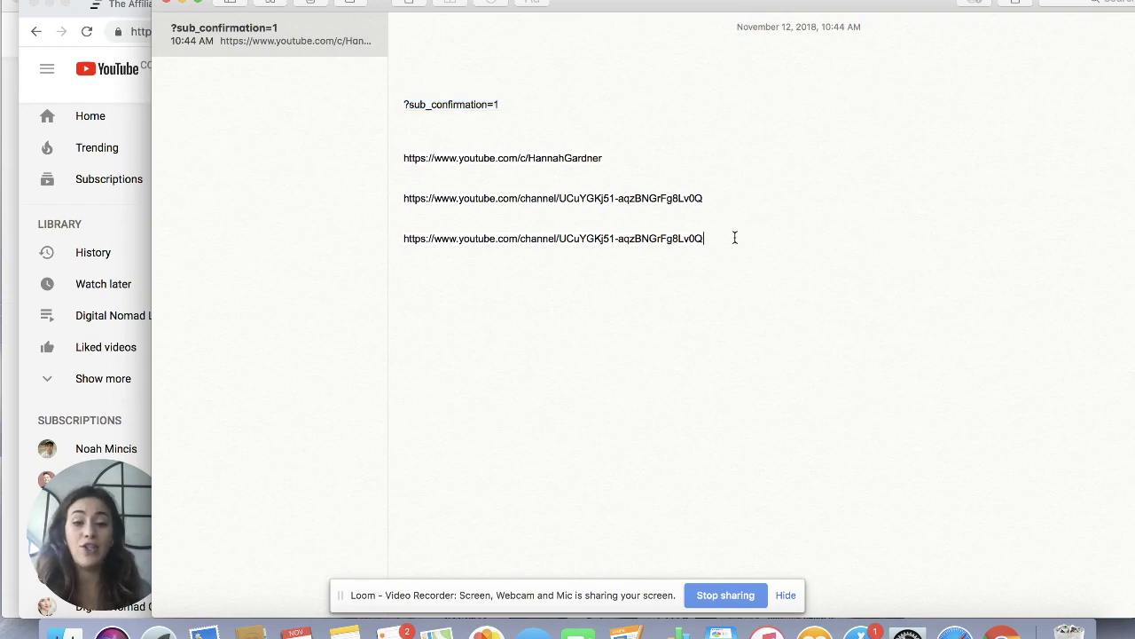
{"action": "key", "text": "super+v"}
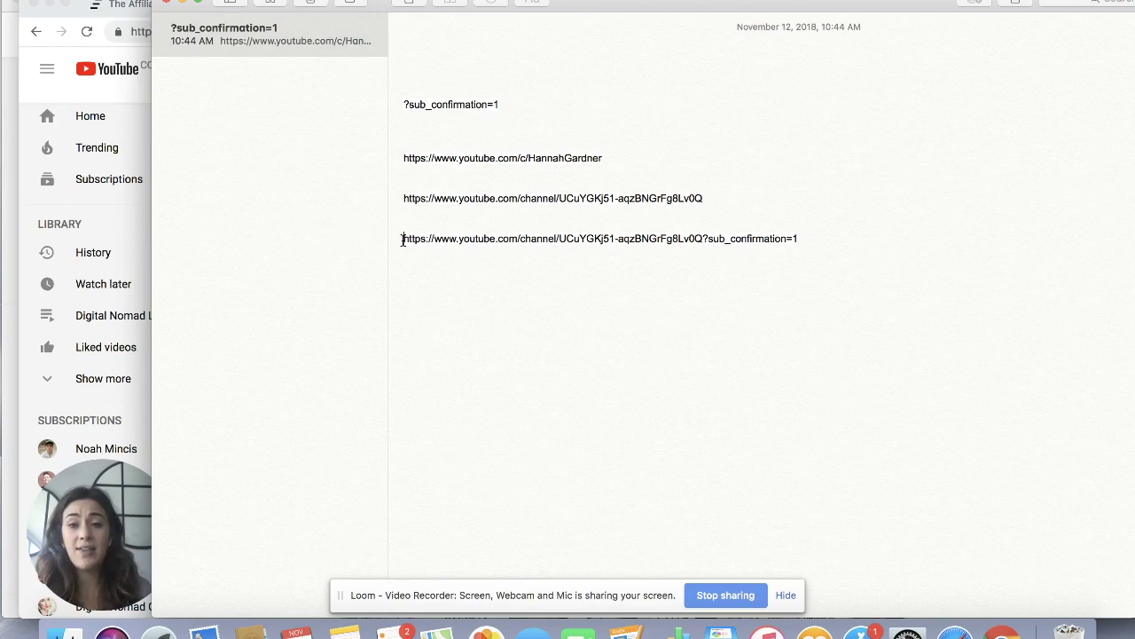
{"action": "left_click_drag", "start_coordinate": [402, 238], "coordinate": [629, 271]}
{"action": "key", "text": "super+c"}
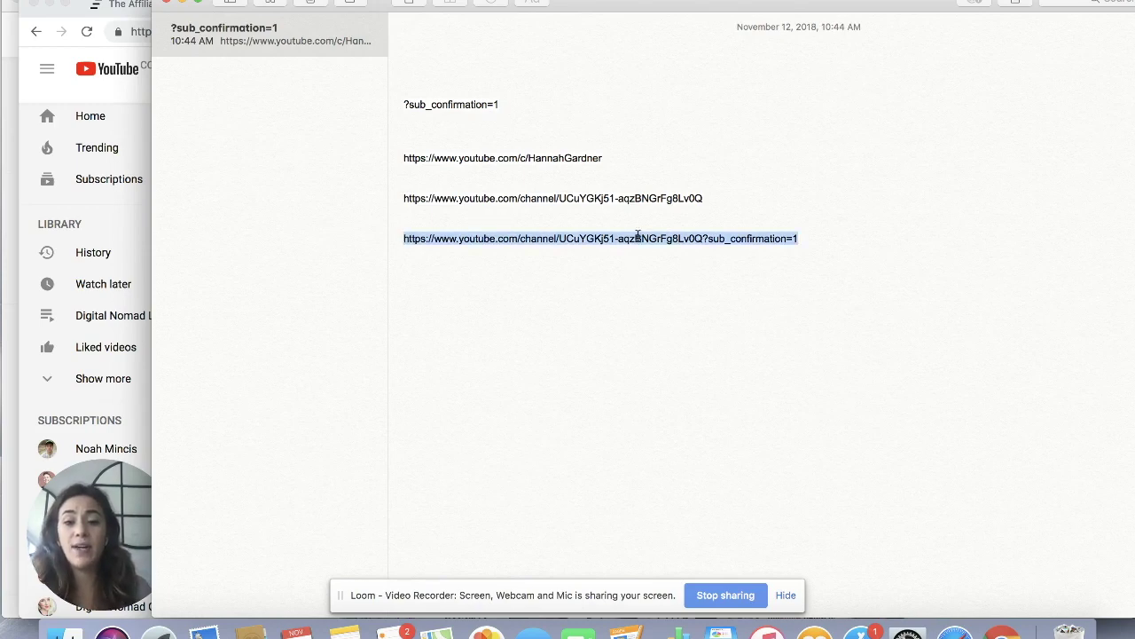
{"action": "left_click", "coordinate": [182, 2]}
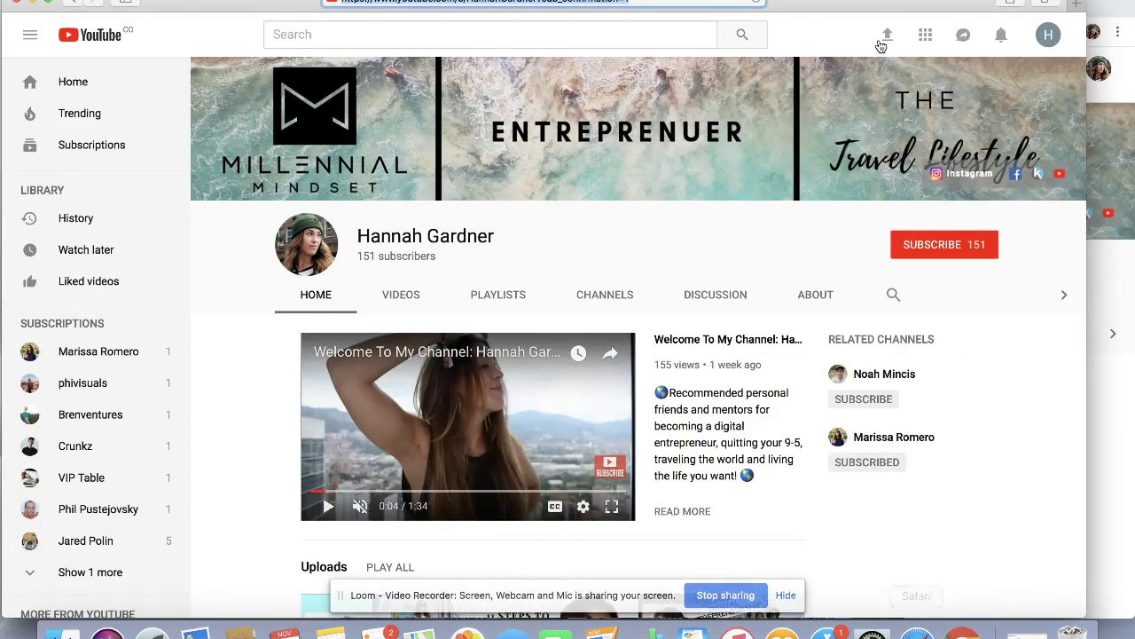
Load the ?sub_confirmation=1 channel link and cancel the Confirm channel subscription dialog
{"action": "left_click", "coordinate": [636, 2]}
{"action": "key", "text": "super+v"}
{"action": "key", "text": "Return"}
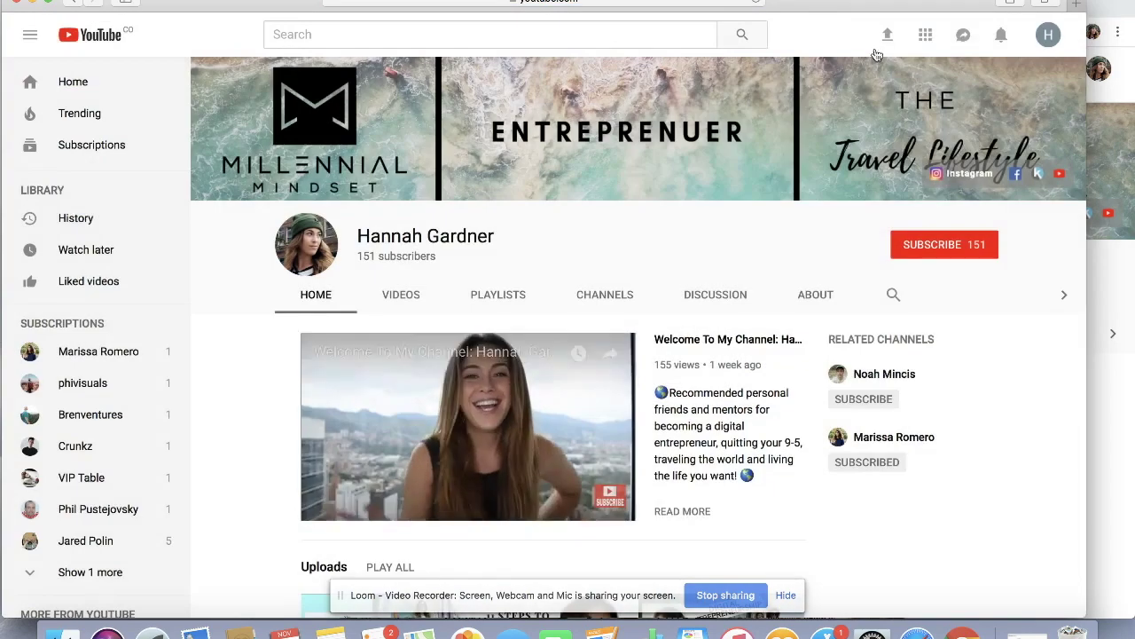
{"action": "left_click", "coordinate": [574, 360]}
{"action": "mouse_move", "coordinate": [917, 5]}
{"action": "left_mouse_down"}
{"action": "mouse_move", "coordinate": [966, 8]}
{"action": "mouse_move", "coordinate": [936, 6]}
{"action": "left_mouse_up"}
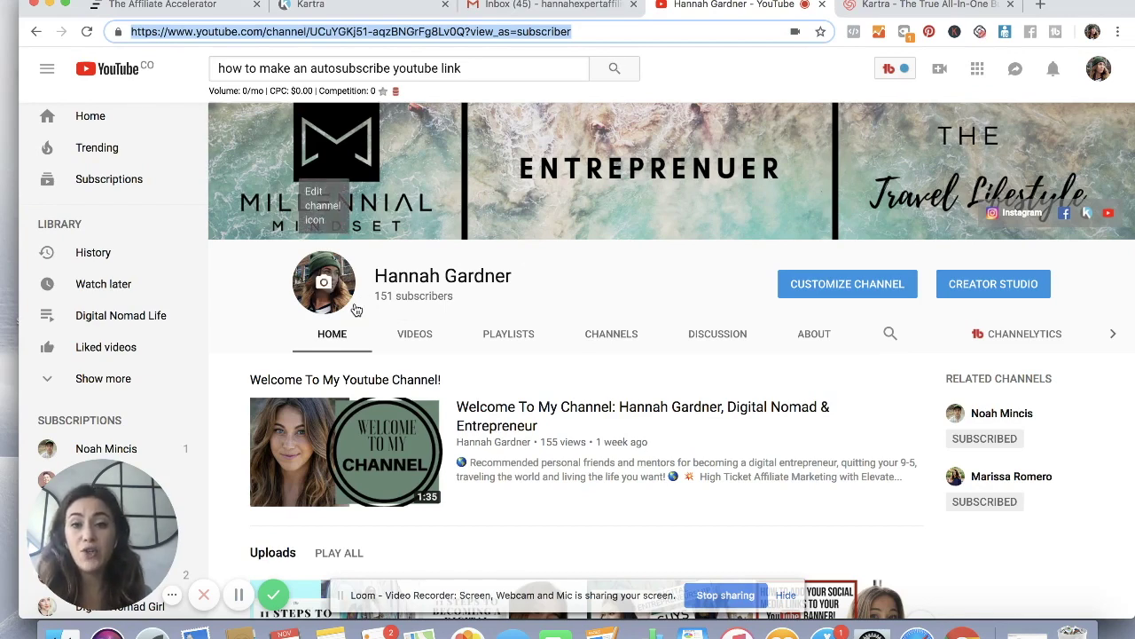
{"action": "left_click", "coordinate": [1100, 69]}
Go to your channel and open Creator Studio's Channel Status and features page
{"action": "left_click", "coordinate": [909, 131]}
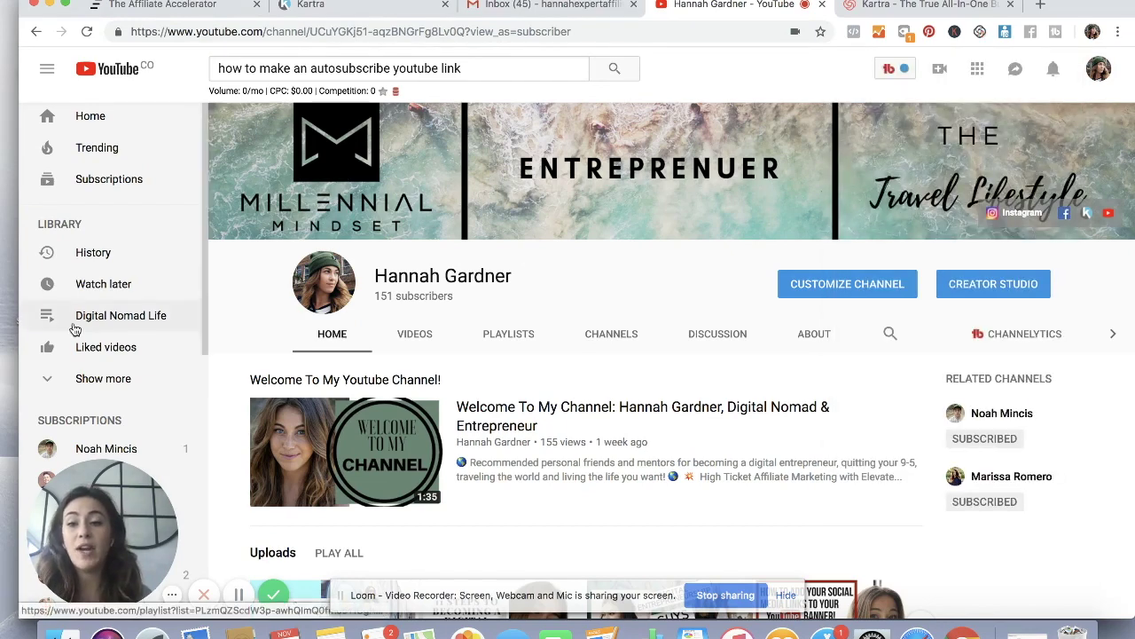
{"action": "scroll", "coordinate": [149, 407], "scroll_direction": "down", "scroll_amount": 5}
{"action": "scroll", "coordinate": [148, 407], "scroll_direction": "down", "scroll_amount": 2}
{"action": "scroll", "coordinate": [147, 406], "scroll_direction": "up", "scroll_amount": 5}
{"action": "scroll", "coordinate": [147, 406], "scroll_direction": "down", "scroll_amount": 5}
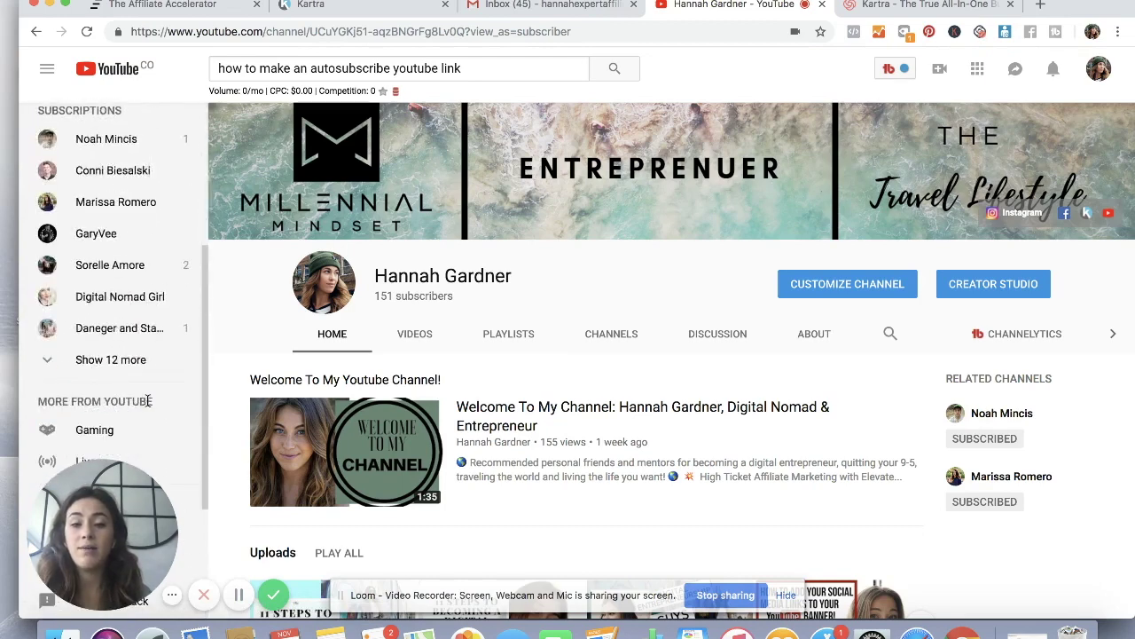
{"action": "scroll", "coordinate": [147, 406], "scroll_direction": "up", "scroll_amount": 2}
{"action": "scroll", "coordinate": [148, 399], "scroll_direction": "down", "scroll_amount": 3}
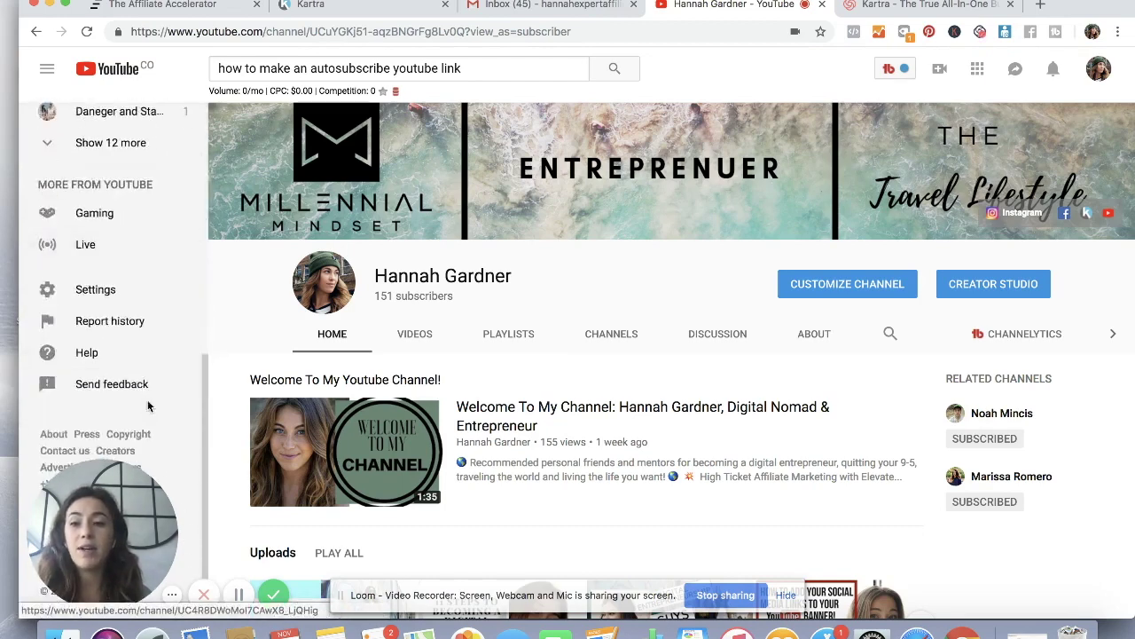
{"action": "scroll", "coordinate": [147, 400], "scroll_direction": "up", "scroll_amount": 5}
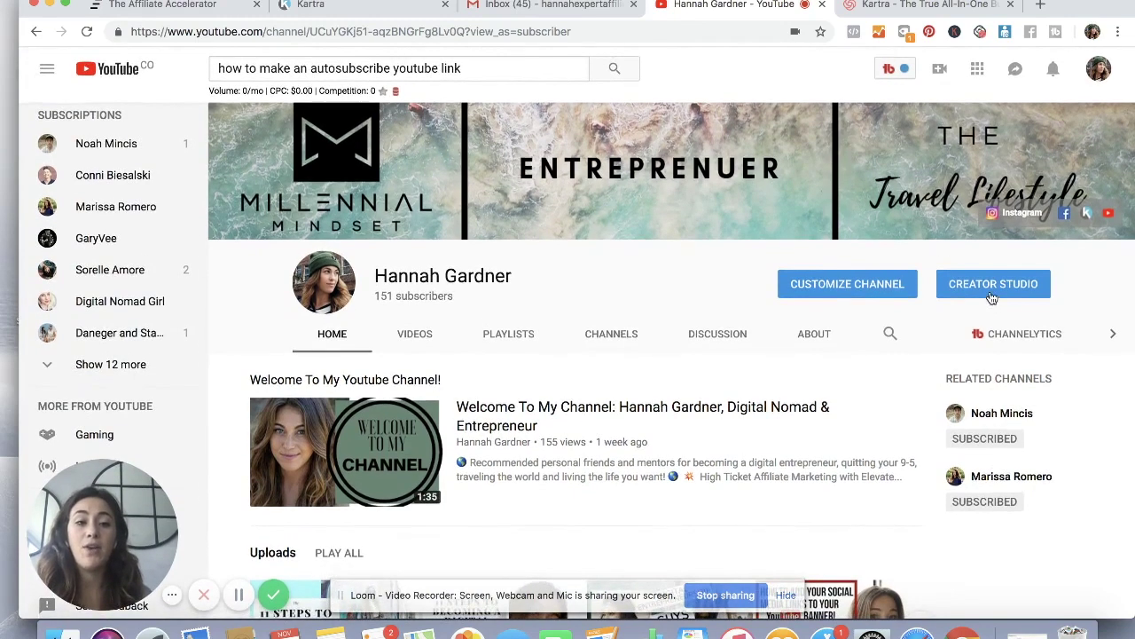
{"action": "left_click", "coordinate": [992, 296]}
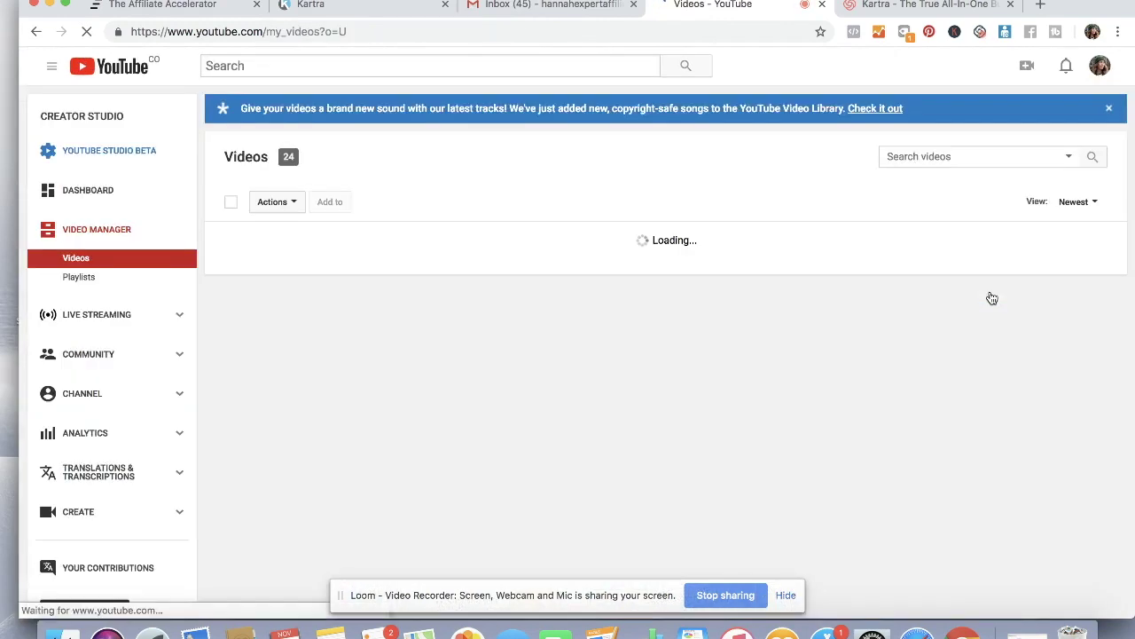
{"action": "left_click", "coordinate": [125, 404]}
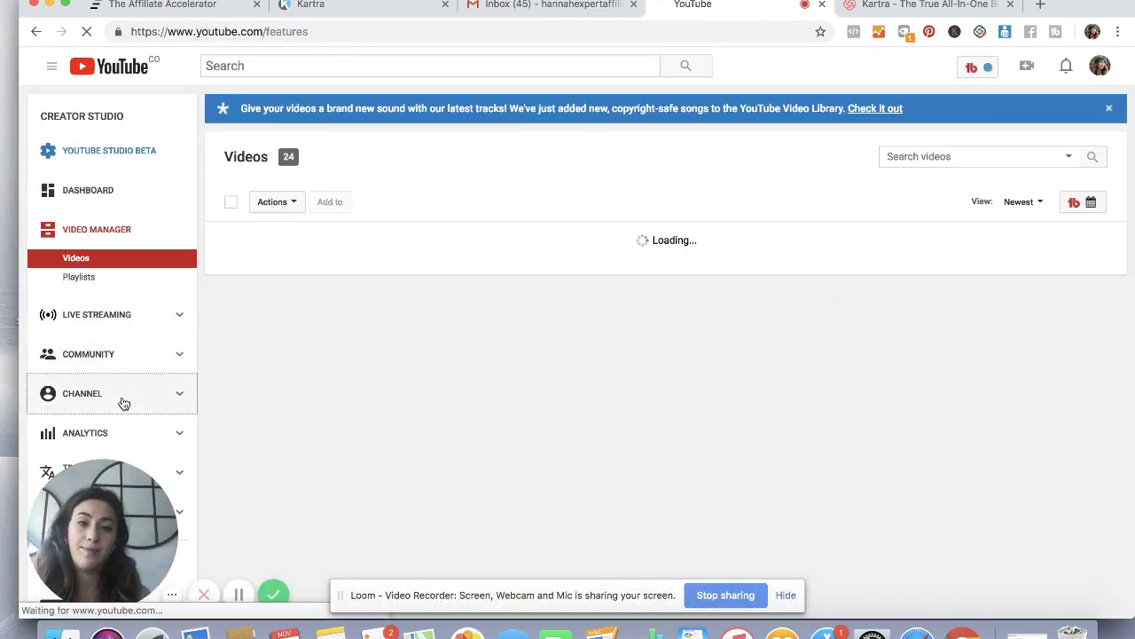
Open the custom URL youtube.com/c/HannahGardner and copy its address
{"action": "scroll", "coordinate": [928, 459], "scroll_direction": "down", "scroll_amount": 5}
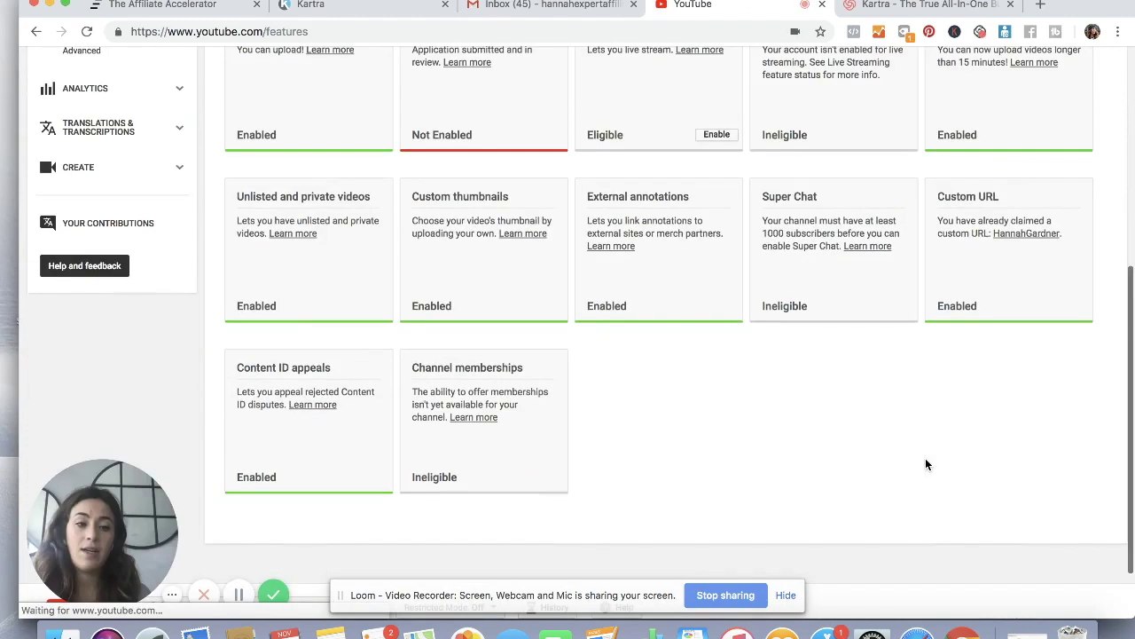
{"action": "left_click", "coordinate": [1027, 234]}
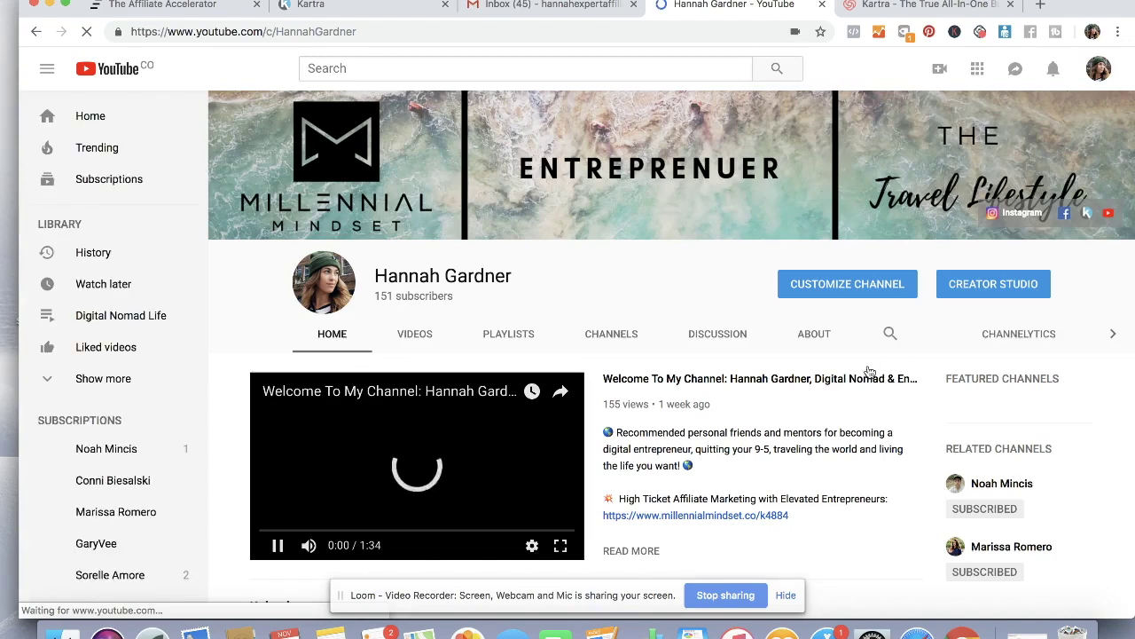
{"action": "left_click", "coordinate": [244, 32]}
{"action": "key", "text": "super+c"}
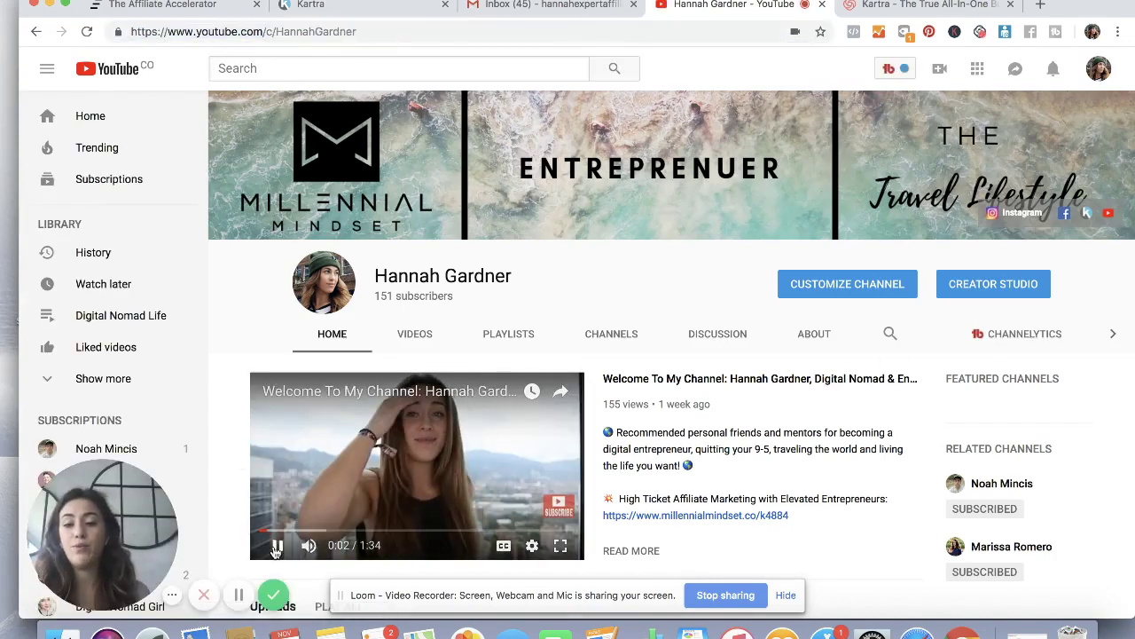
{"action": "left_click", "coordinate": [256, 33]}
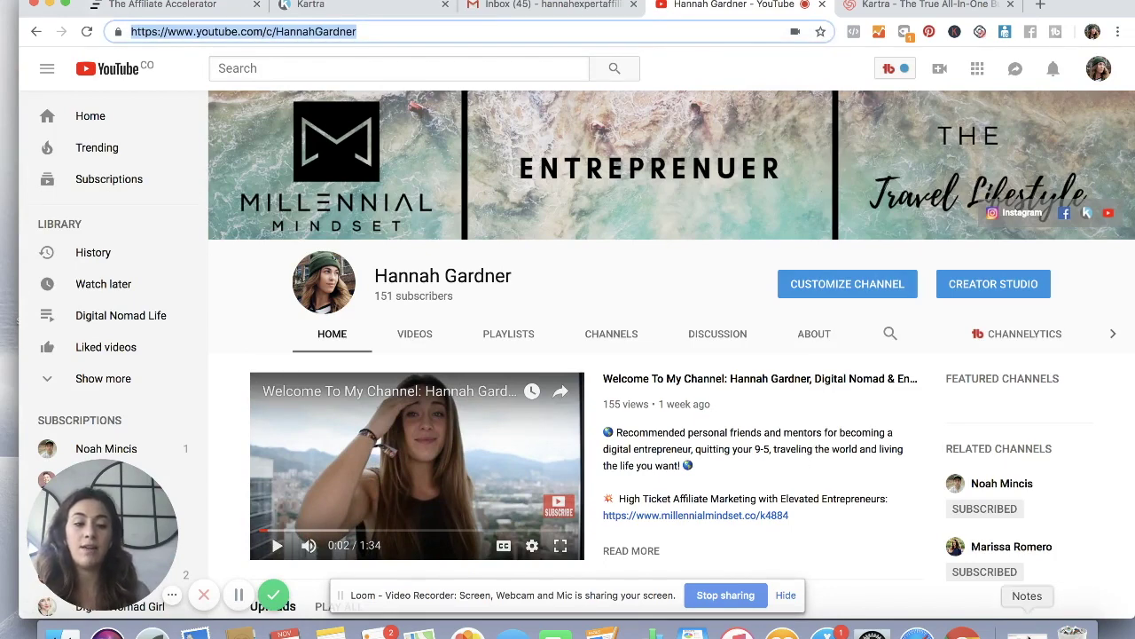
{"action": "left_click", "coordinate": [1026, 631]}
{"action": "left_click", "coordinate": [539, 304]}
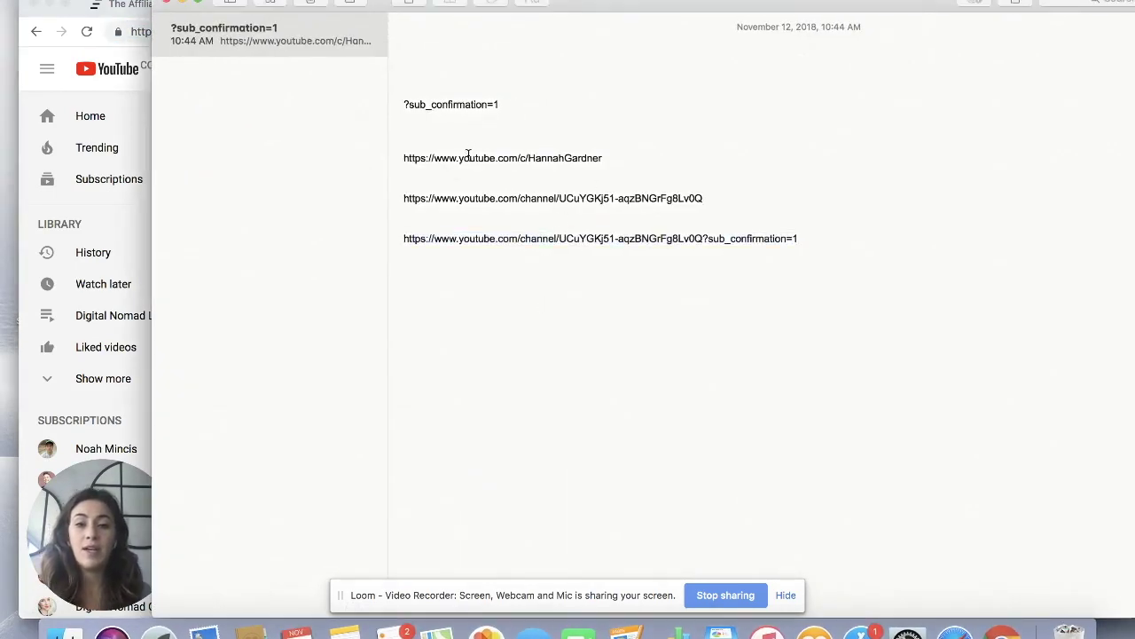
Add a line with the /c/HannahGardner address plus ?sub_confirmation=1, then copy it
{"action": "key", "text": "Return"}
{"action": "key", "text": "super+v"}
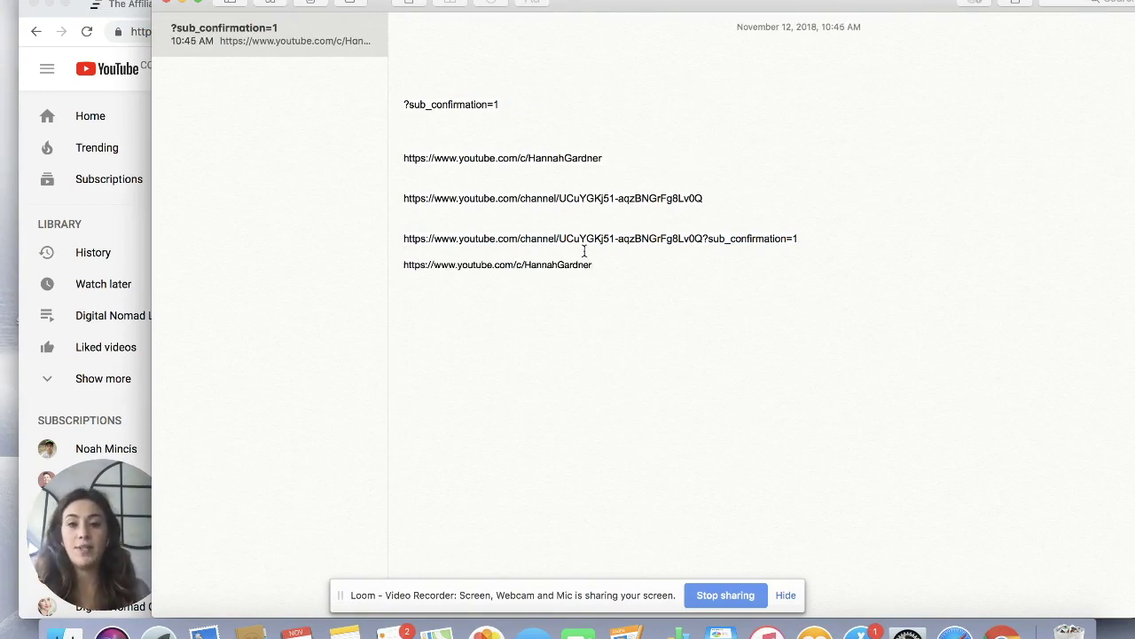
{"action": "left_click_drag", "start_coordinate": [506, 102], "coordinate": [402, 102]}
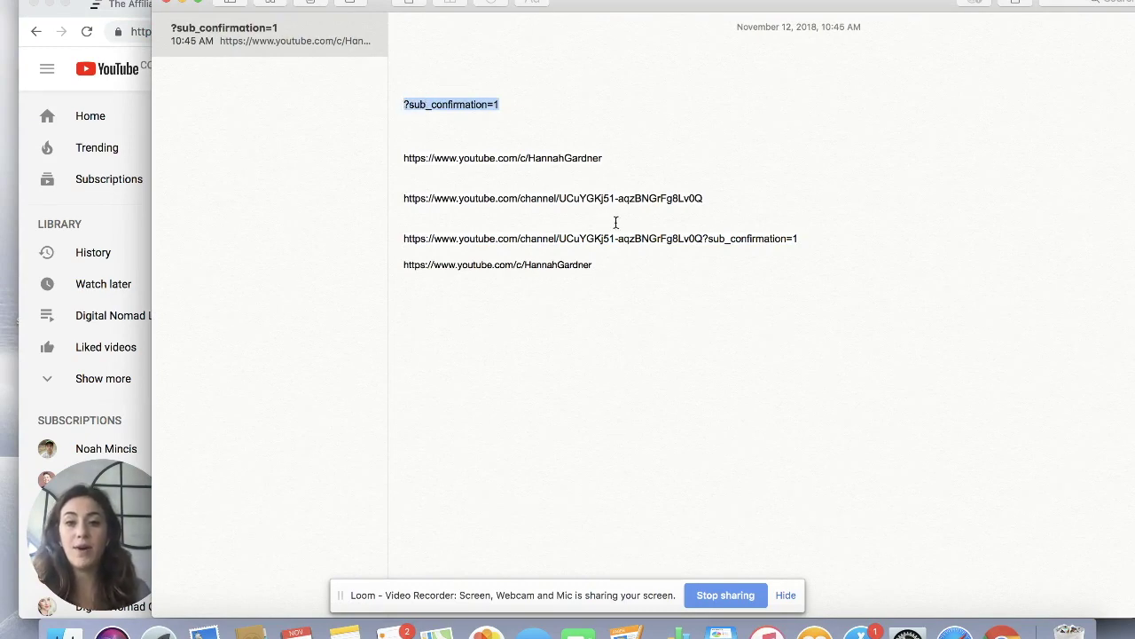
{"action": "left_click", "coordinate": [596, 263]}
{"action": "key", "text": "super+v"}
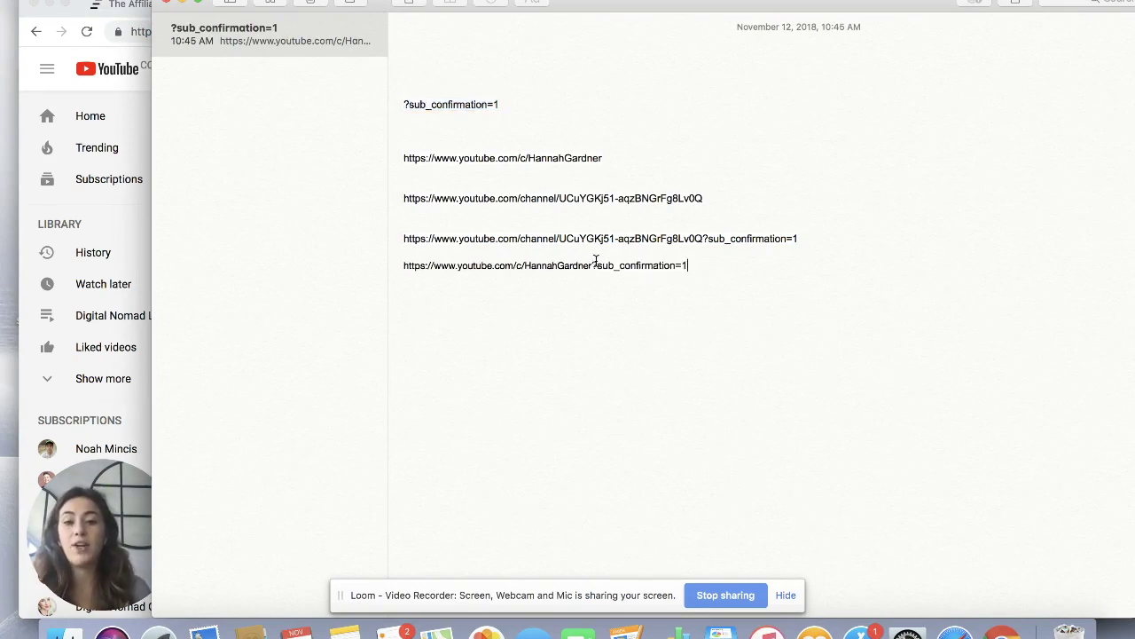
{"action": "triple_click", "coordinate": [407, 267]}
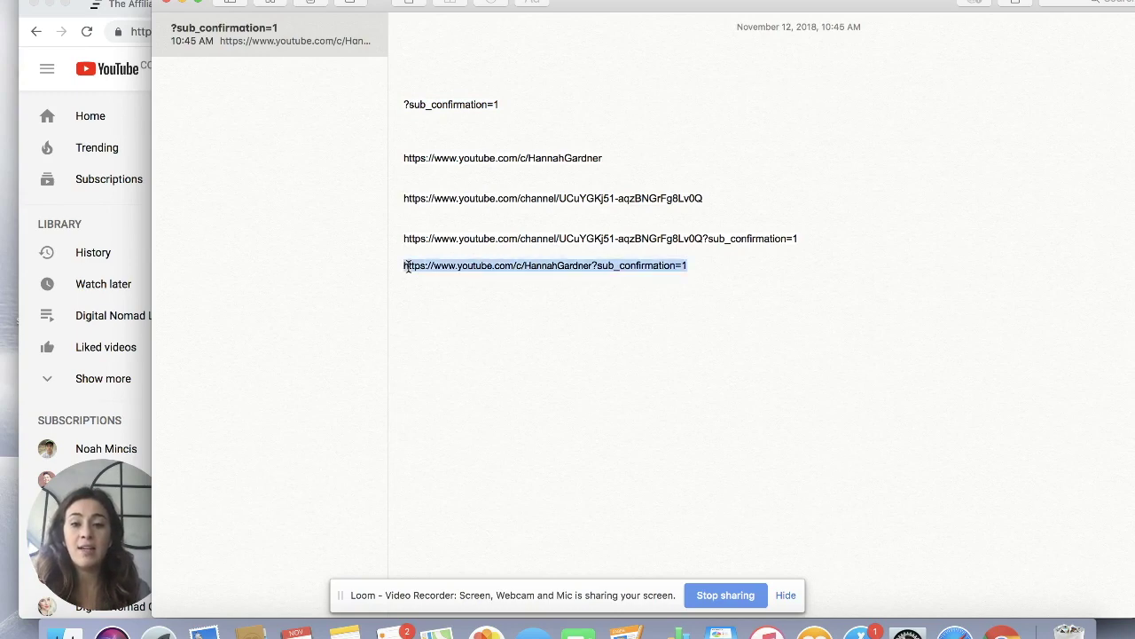
{"action": "left_click", "coordinate": [184, 3]}
In the other browser, load the custom auto-subscribe link and cancel the subscription confirmation
{"action": "left_click", "coordinate": [916, 632]}
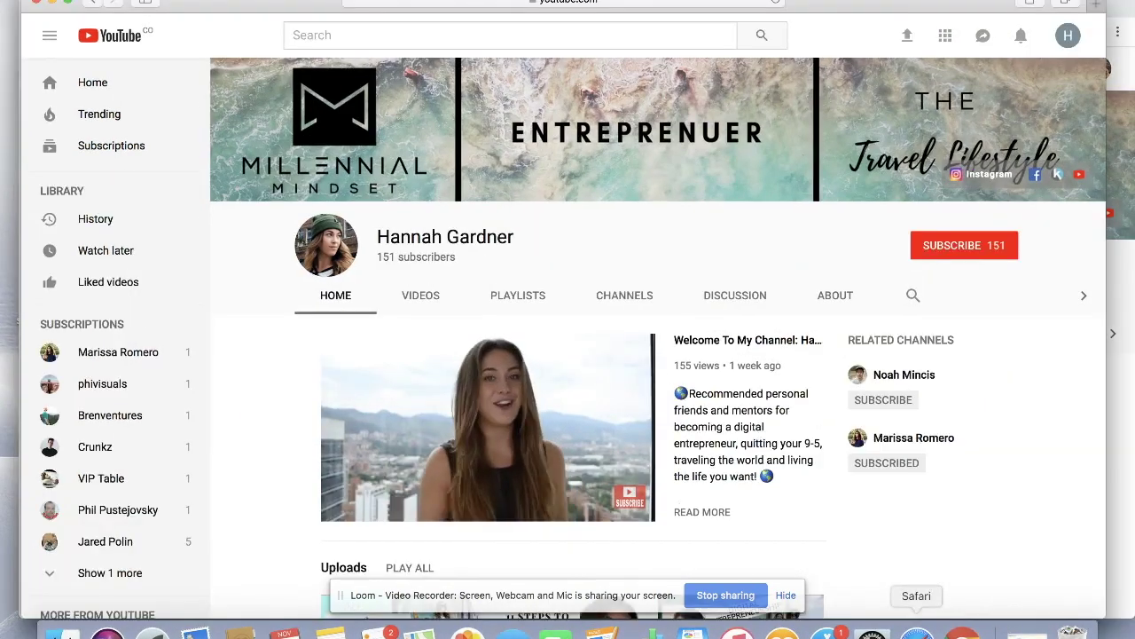
{"action": "left_click", "coordinate": [633, 2]}
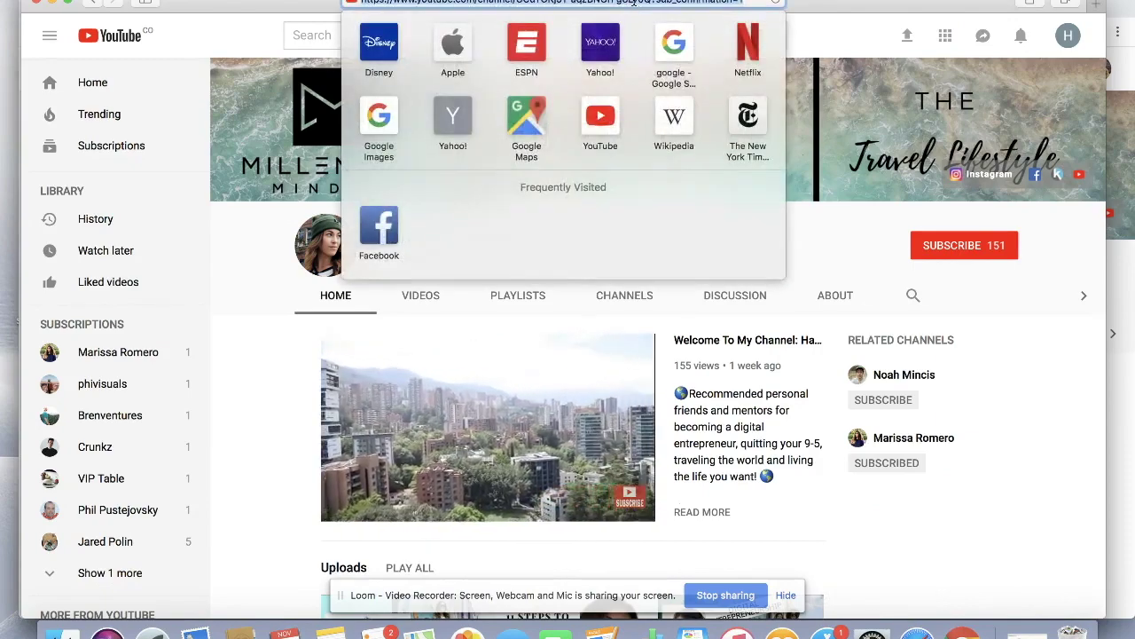
{"action": "key", "text": "super+v"}
{"action": "key", "text": "Return"}
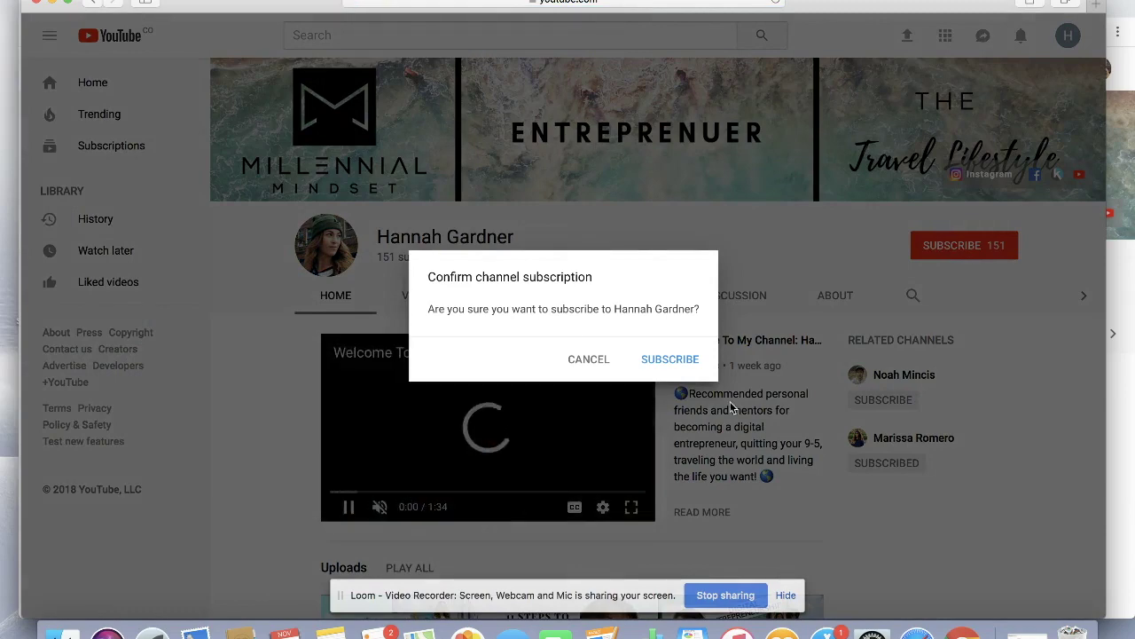
{"action": "left_click", "coordinate": [596, 360]}
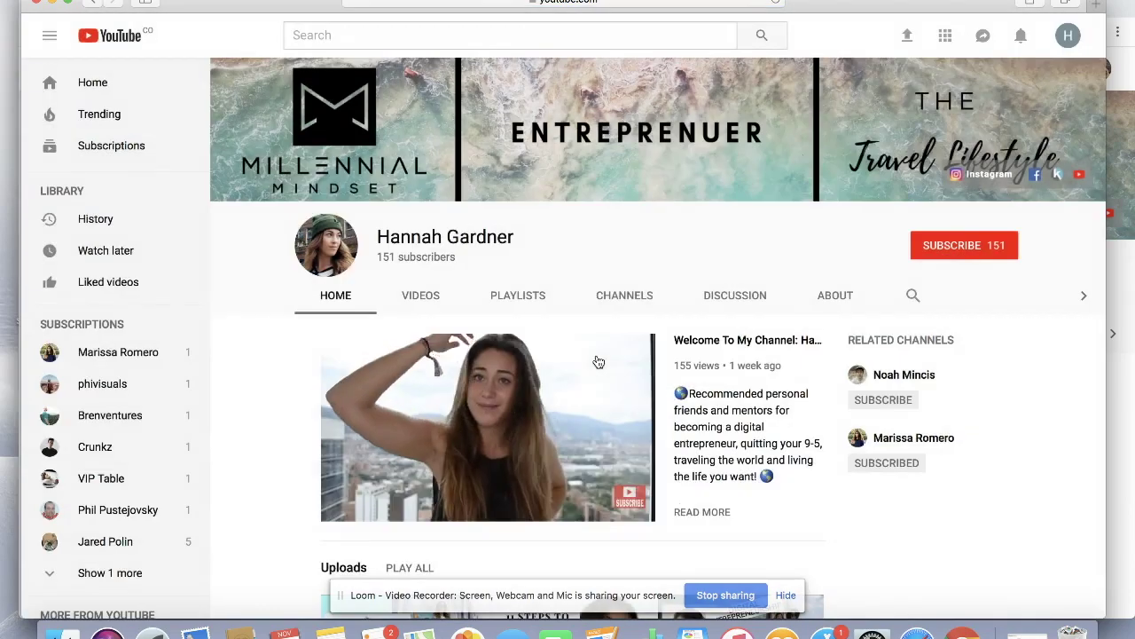
{"action": "left_click", "coordinate": [348, 508]}
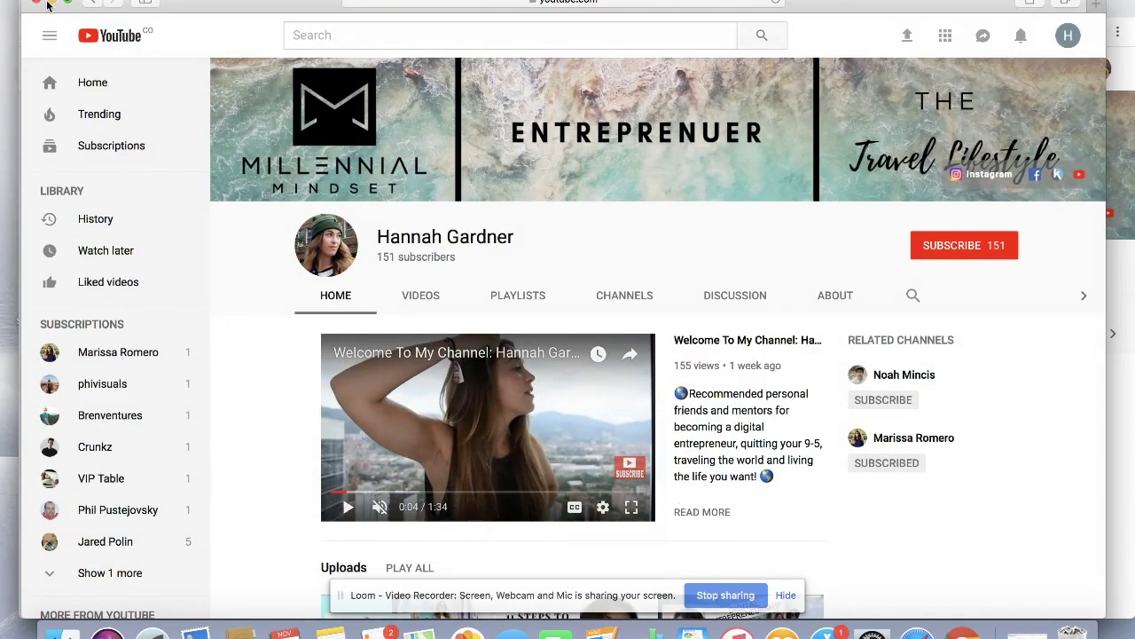